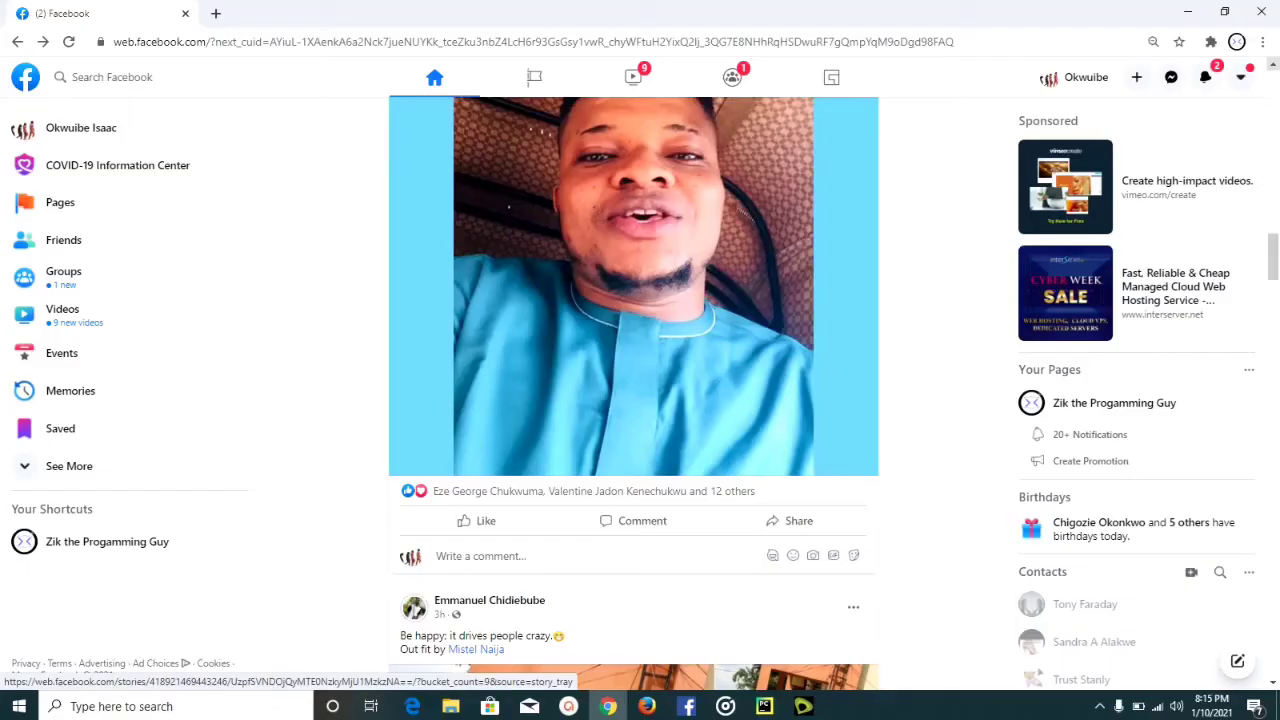
Scroll the current Chrome page and click controls near its right edge
{"action": "left_click", "coordinate": [1273, 66]}
{"action": "scroll", "coordinate": [1273, 66], "scroll_direction": "up", "scroll_amount": 15}
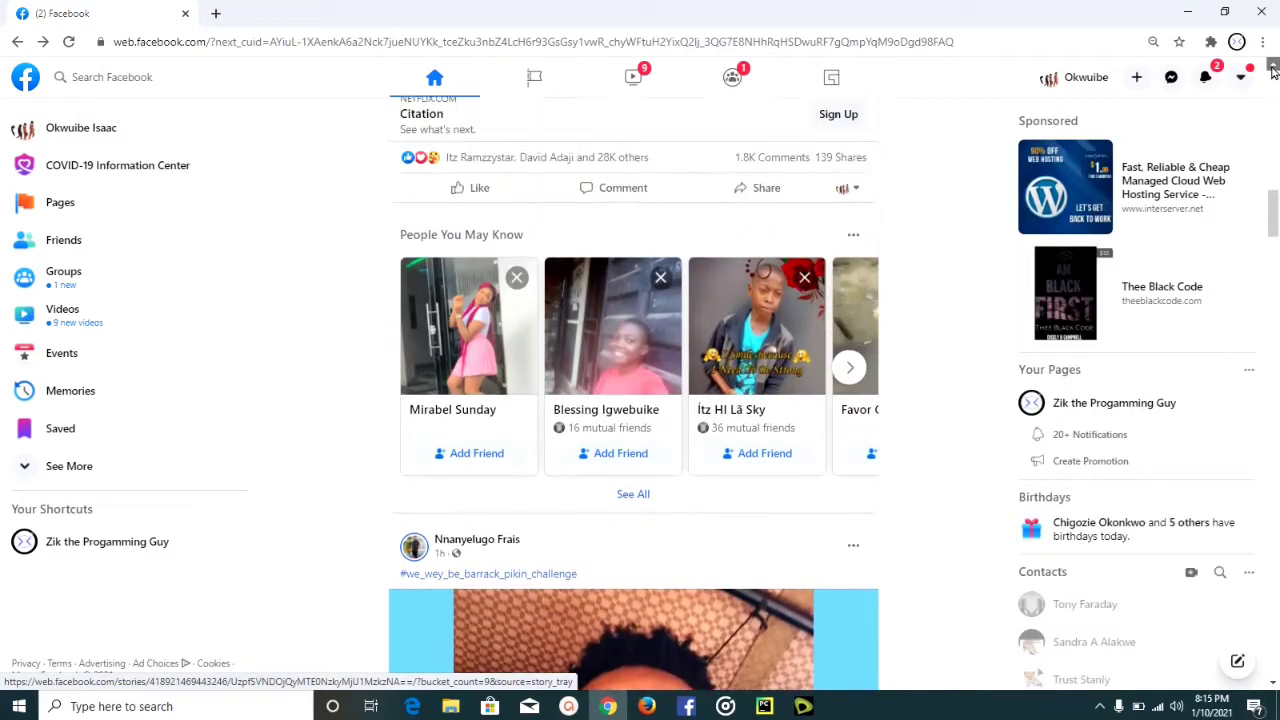
{"action": "scroll", "coordinate": [1273, 66], "scroll_direction": "up", "scroll_amount": 8}
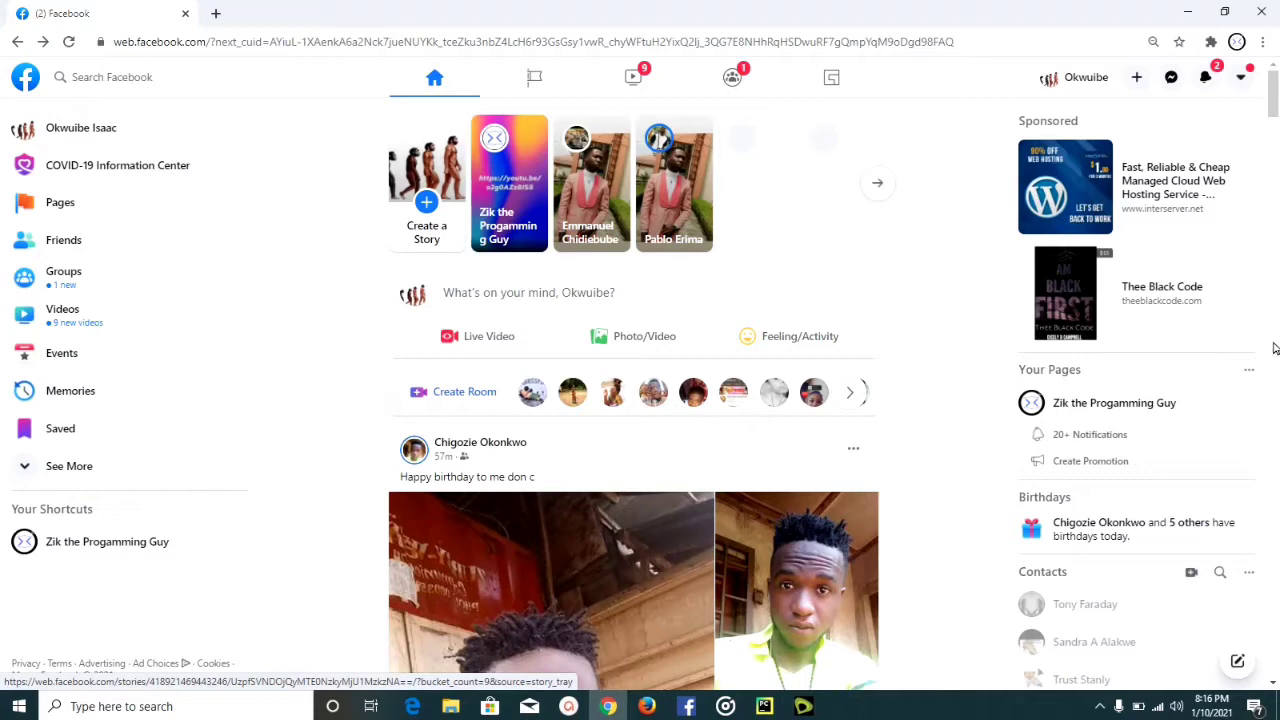
{"action": "left_click", "coordinate": [1272, 684]}
{"action": "left_click", "coordinate": [1272, 686]}
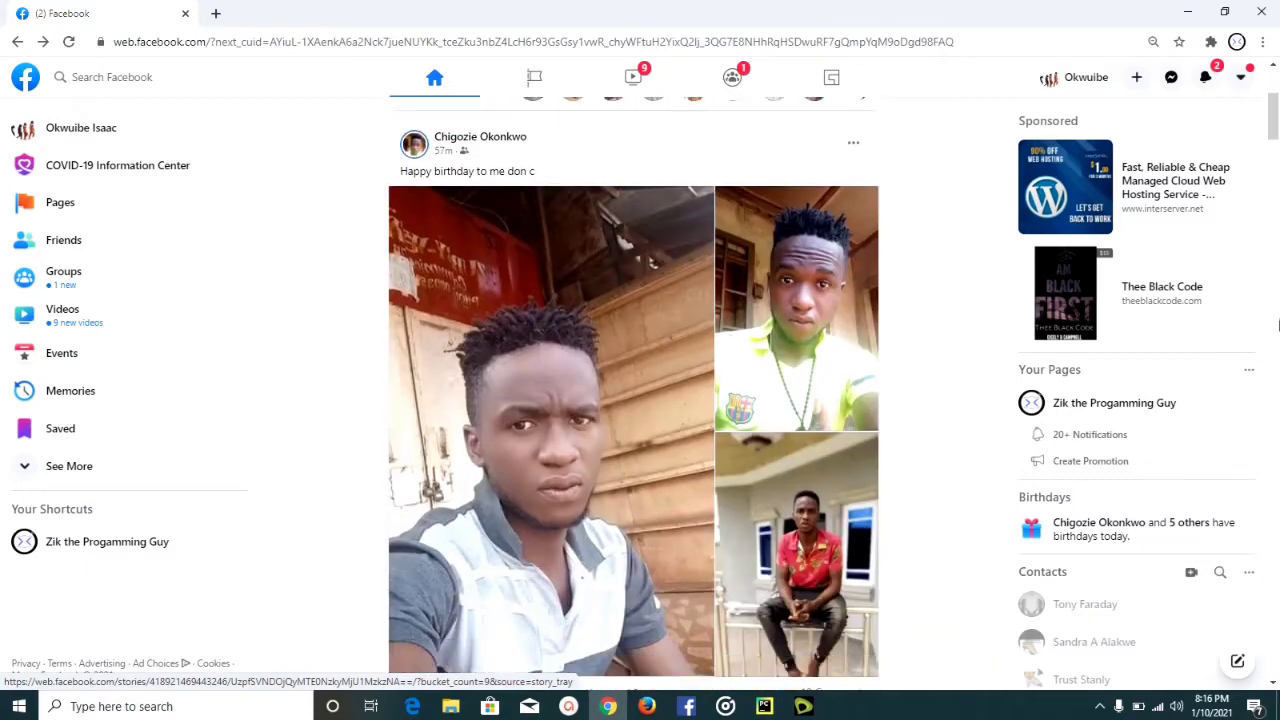
{"action": "left_click", "coordinate": [1274, 68]}
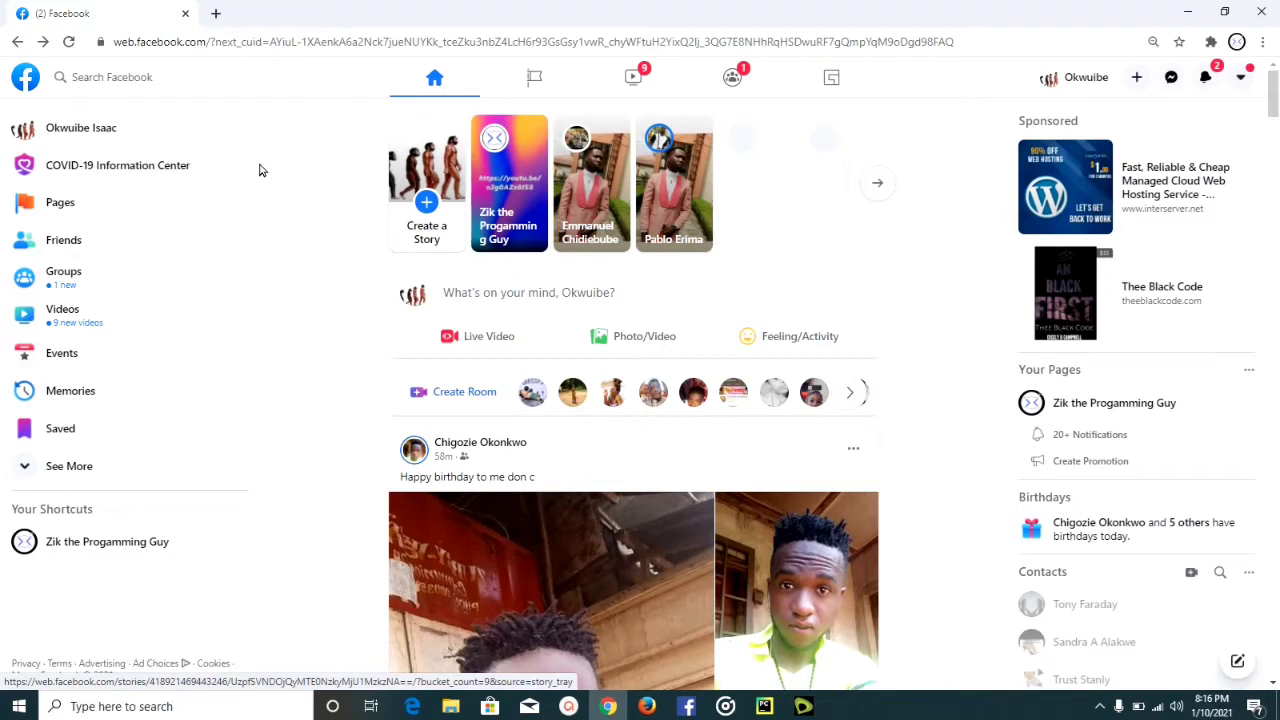
In a new tab, search Google for 'facebook creators studio' and open Creator Studio
{"action": "left_click", "coordinate": [215, 13]}
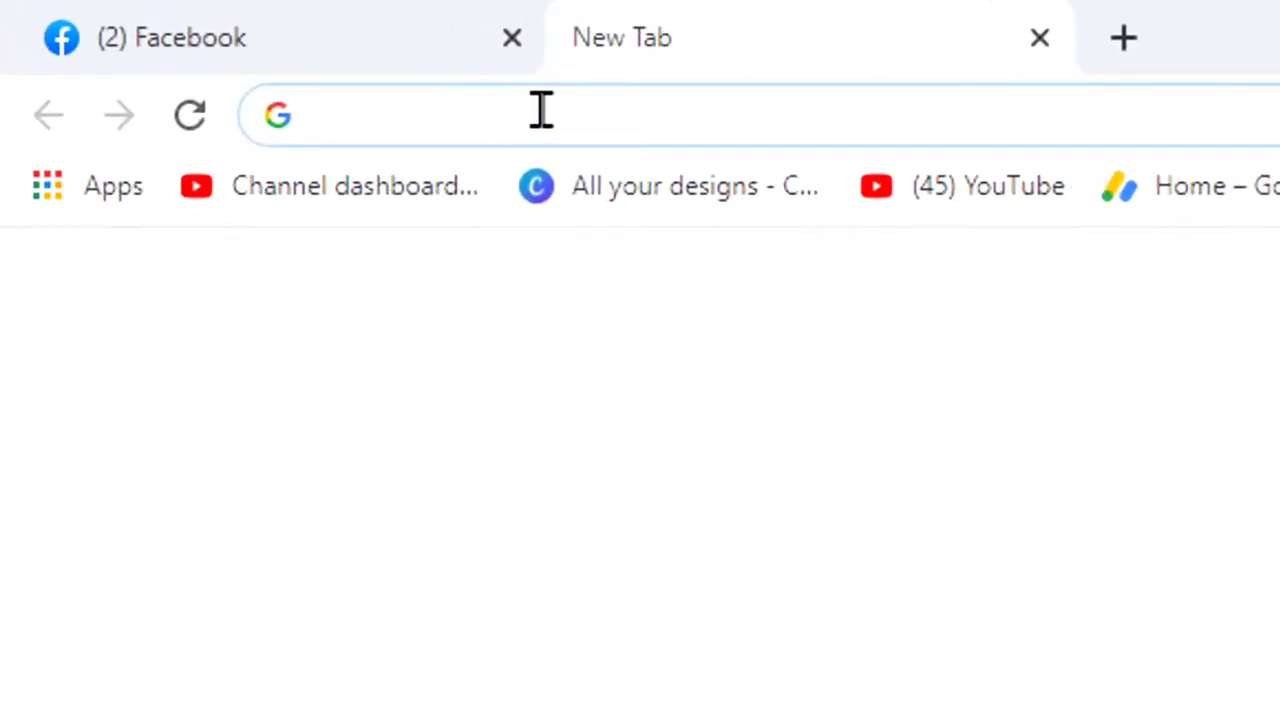
{"action": "type", "text": "face"}
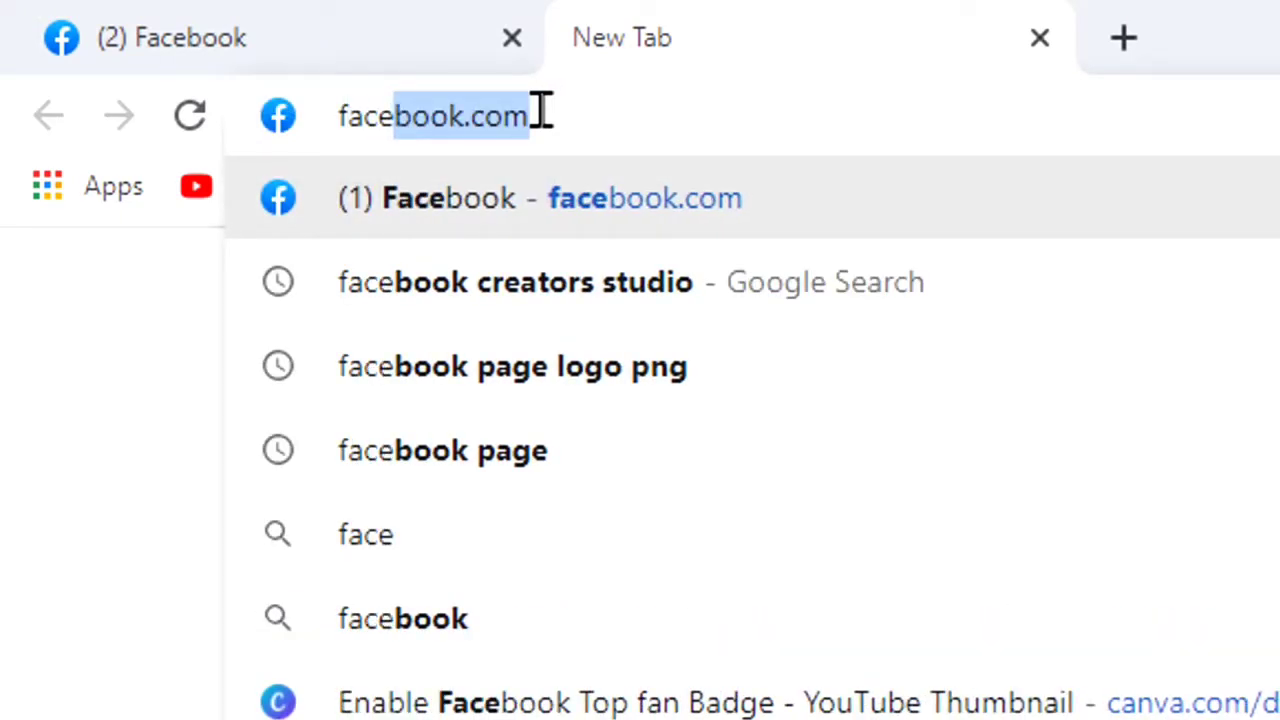
{"action": "type", "text": "book"}
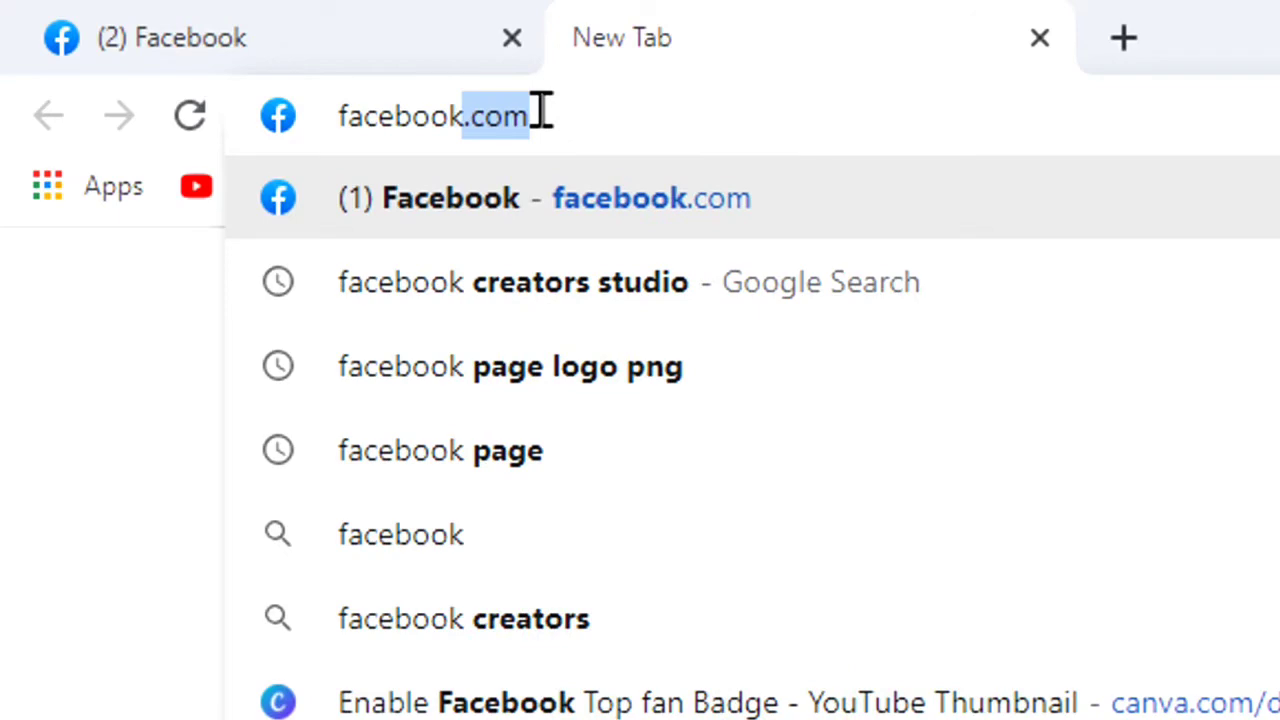
{"action": "left_click", "coordinate": [546, 290]}
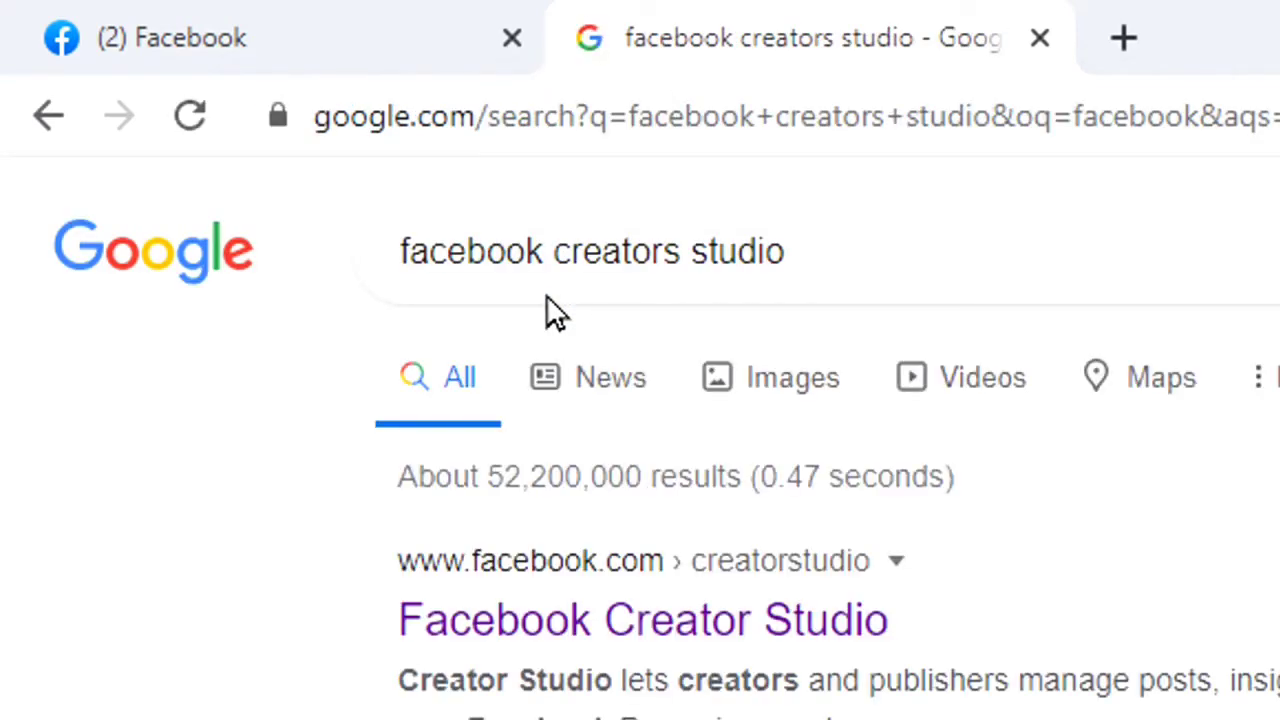
{"action": "left_click", "coordinate": [628, 625]}
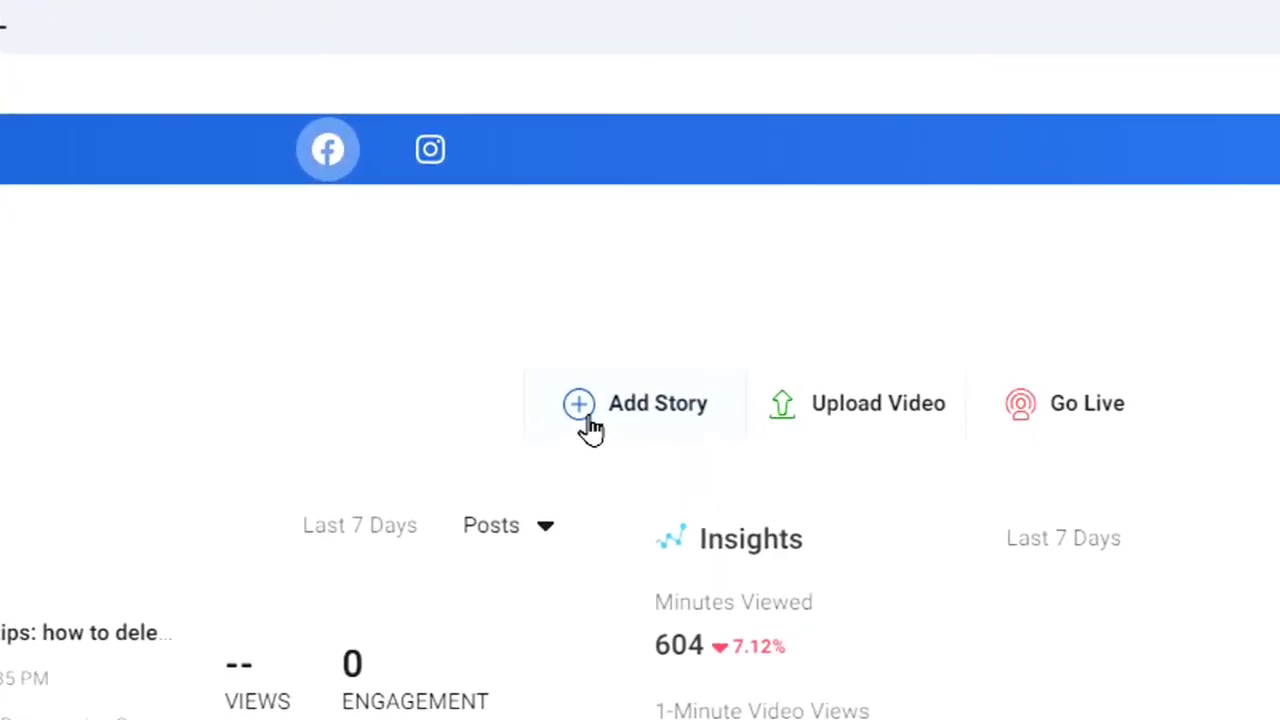
Use Add Story to create a text story for the IMT 2019/2020 aspirants page
{"action": "left_click", "coordinate": [590, 425]}
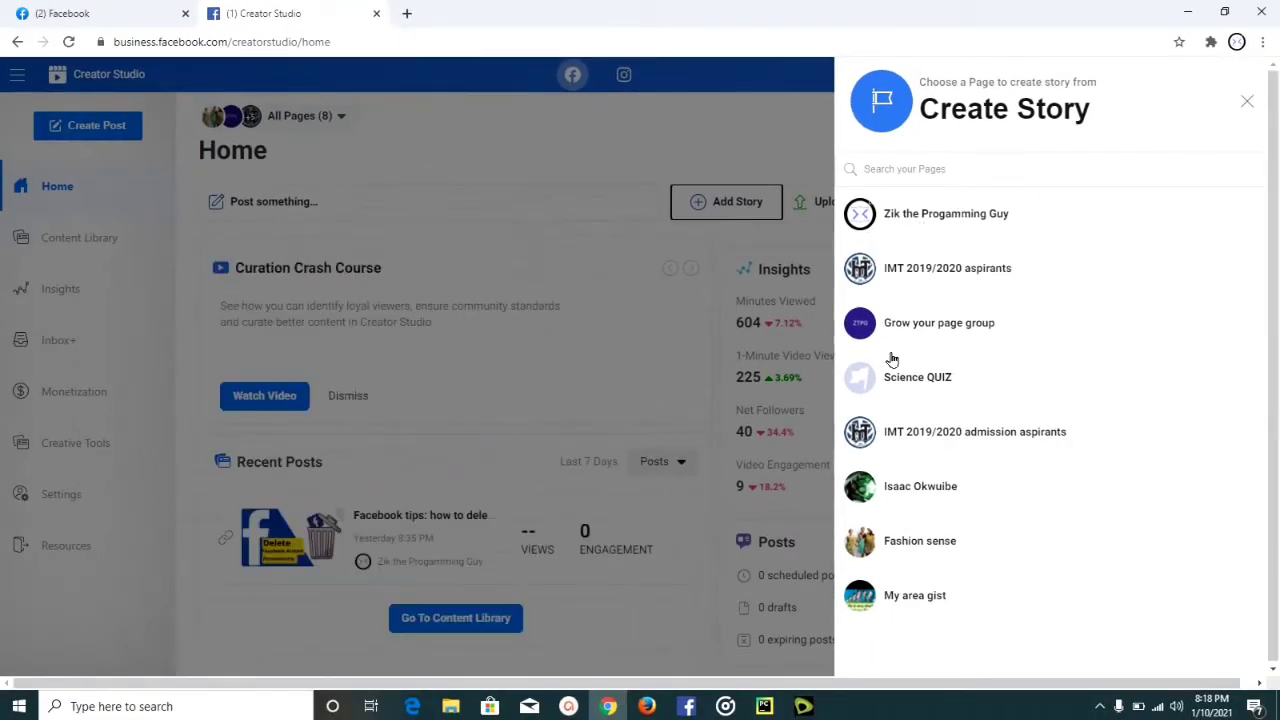
{"action": "left_click", "coordinate": [960, 284]}
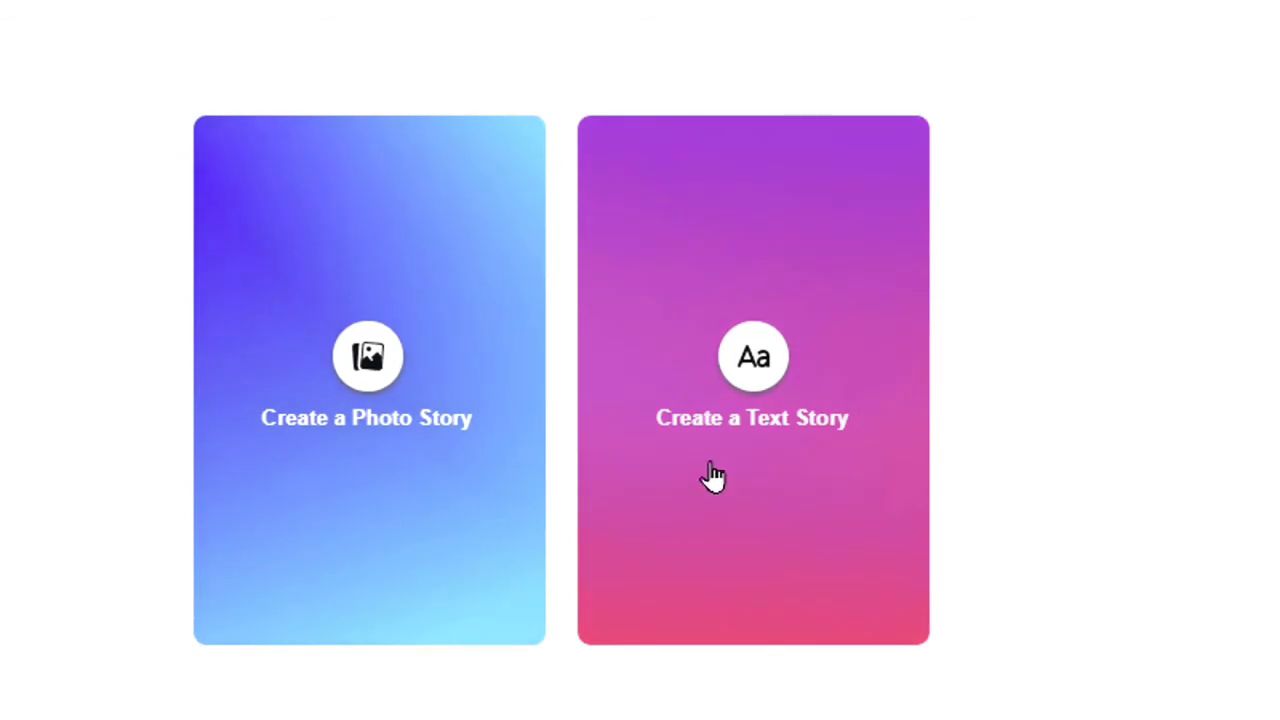
{"action": "left_click", "coordinate": [779, 446]}
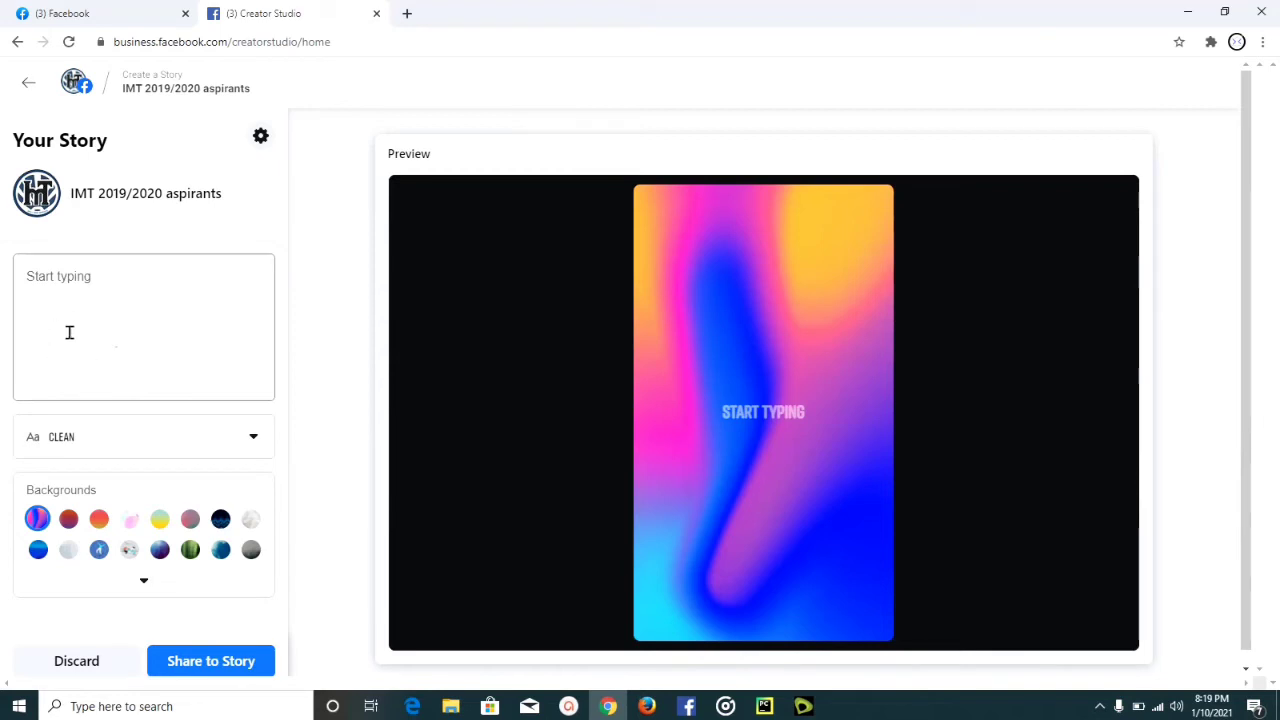
Enter 'i love u guys' as the story text
{"action": "left_click", "coordinate": [132, 314]}
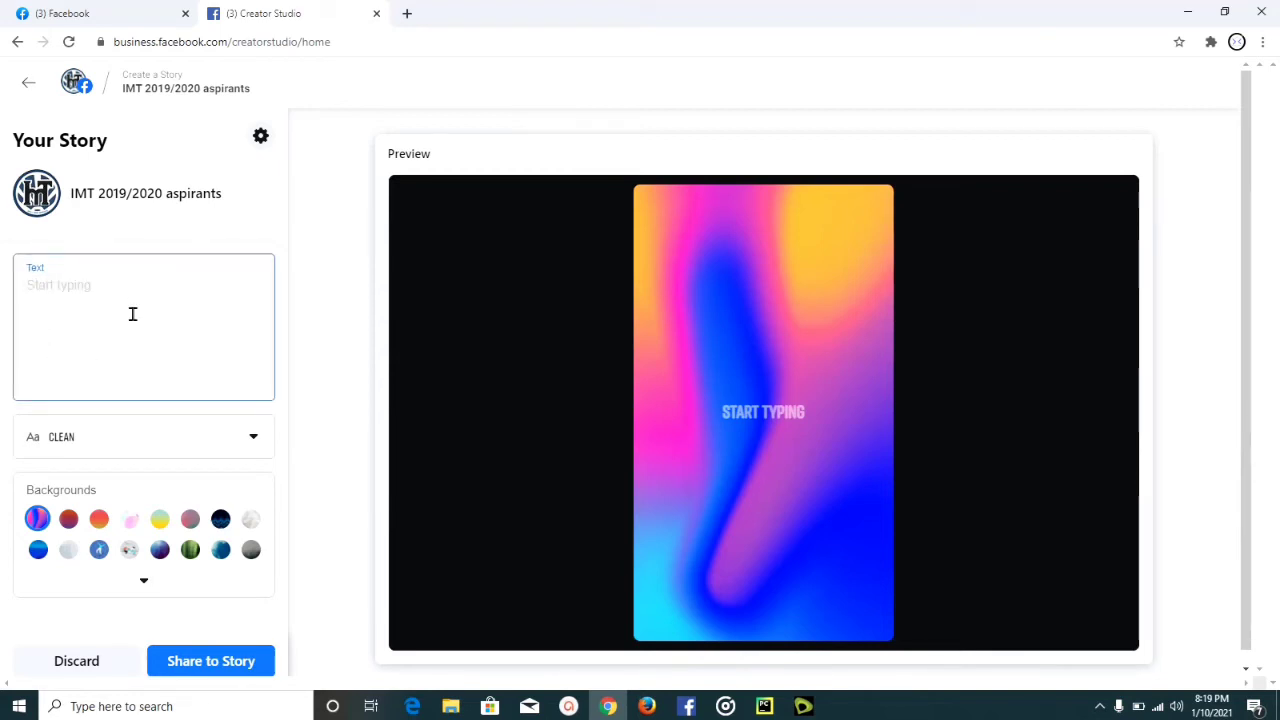
{"action": "type", "text": "I lo"}
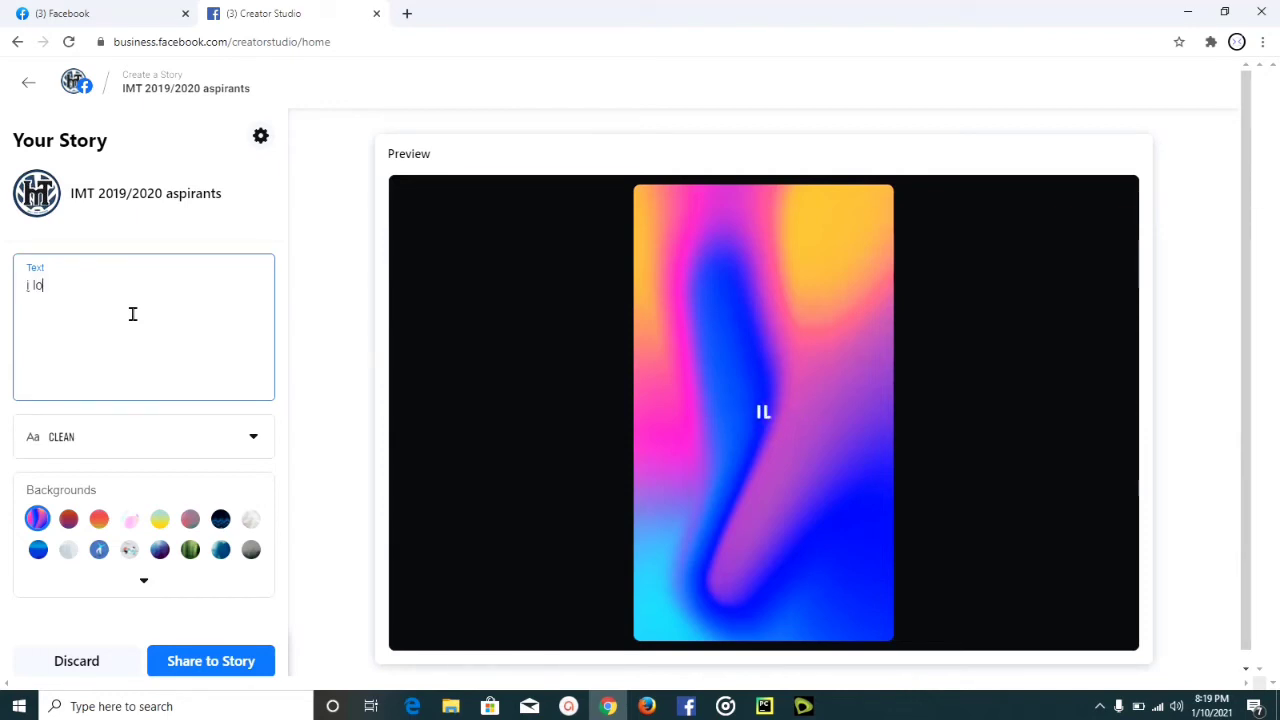
{"action": "type", "text": "ve u"}
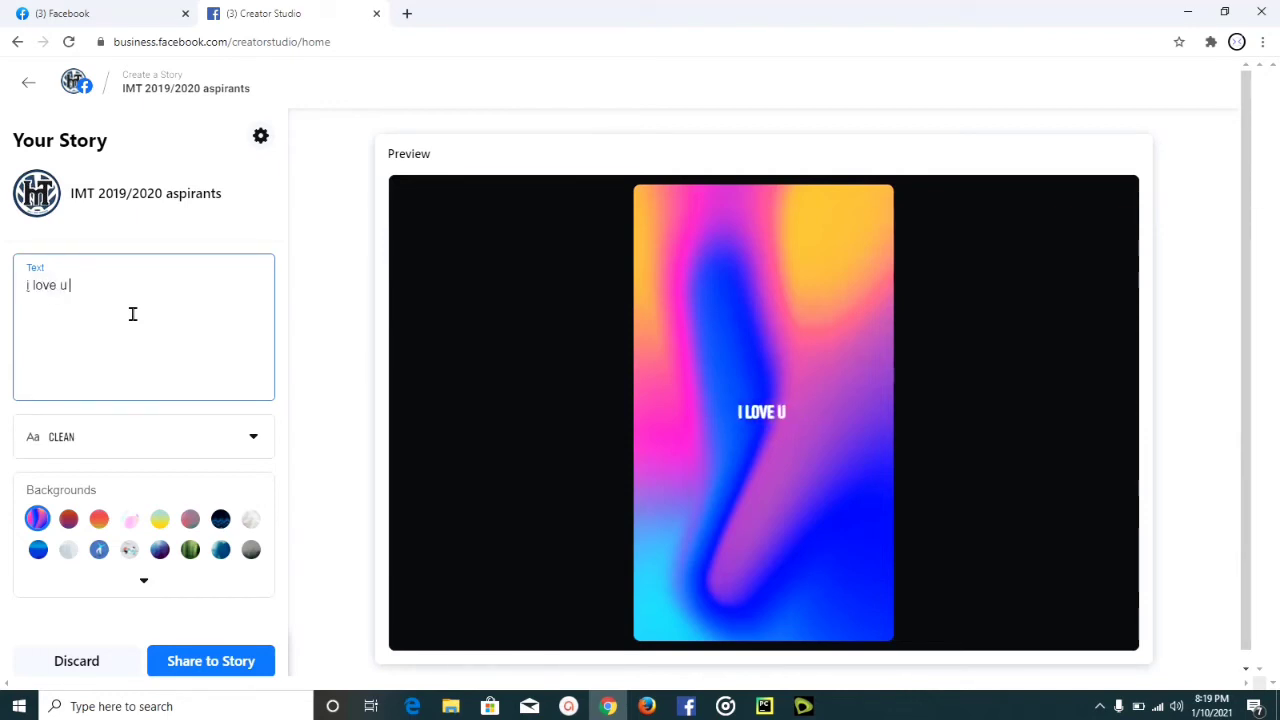
{"action": "type", "text": " guys"}
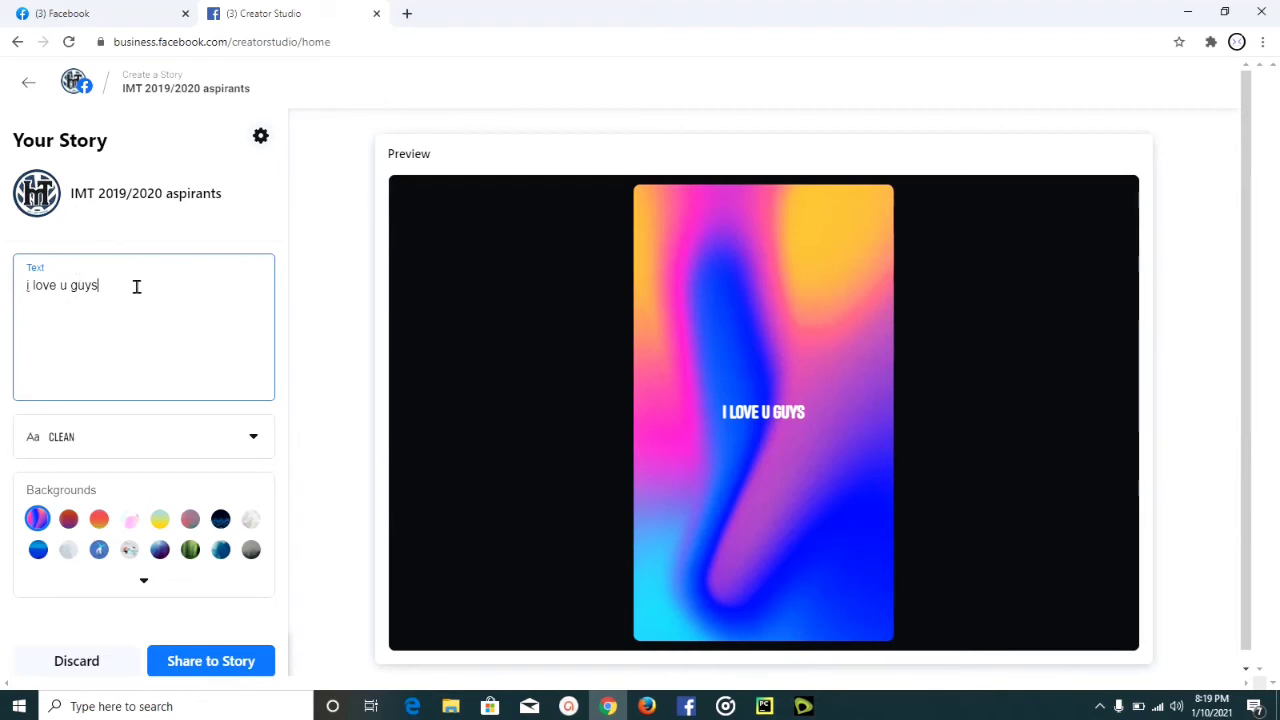
{"action": "left_click", "coordinate": [254, 443]}
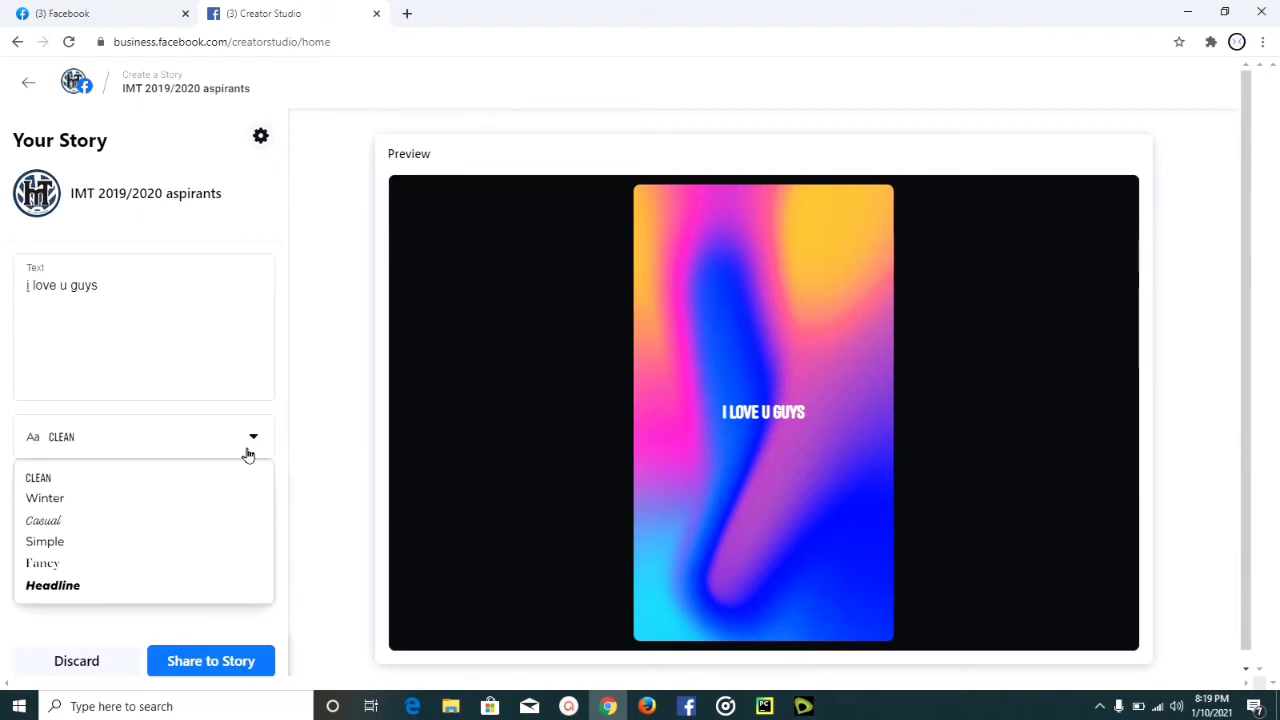
Preview the Winter, Casual, Simple and Fancy fonts, then settle on Headline
{"action": "left_click", "coordinate": [64, 502]}
{"action": "left_click", "coordinate": [66, 524]}
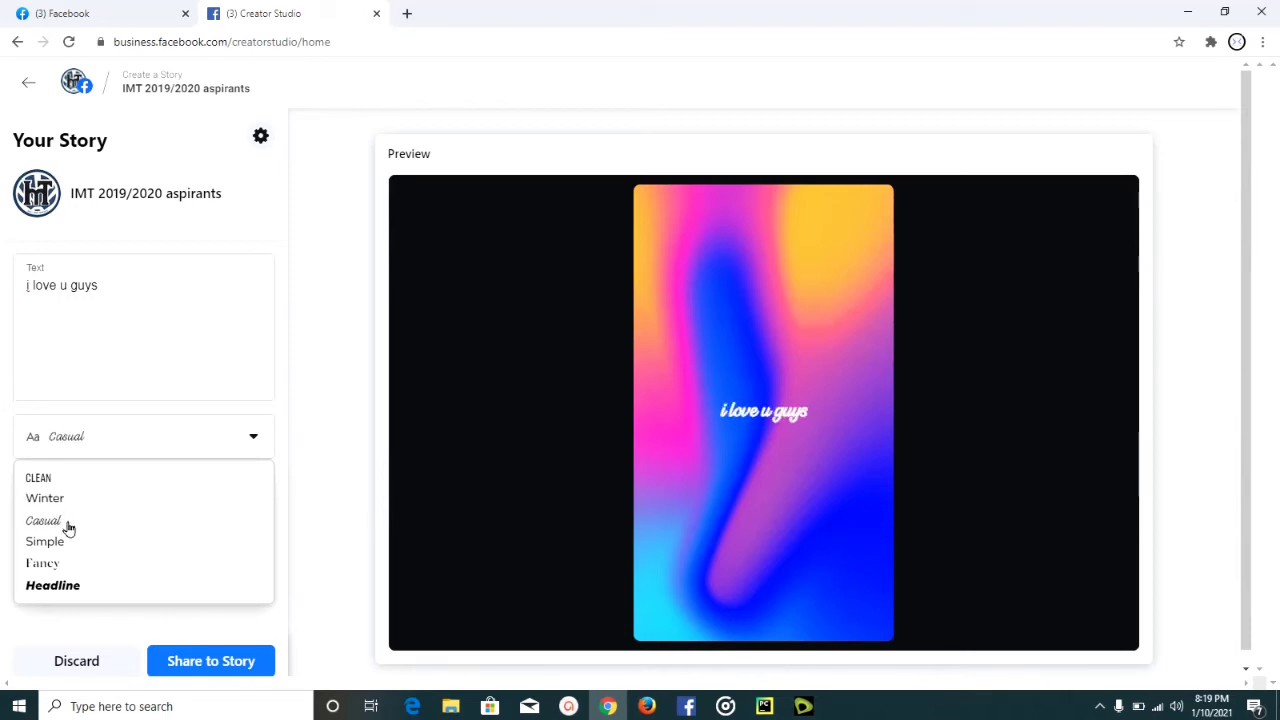
{"action": "left_click", "coordinate": [52, 548]}
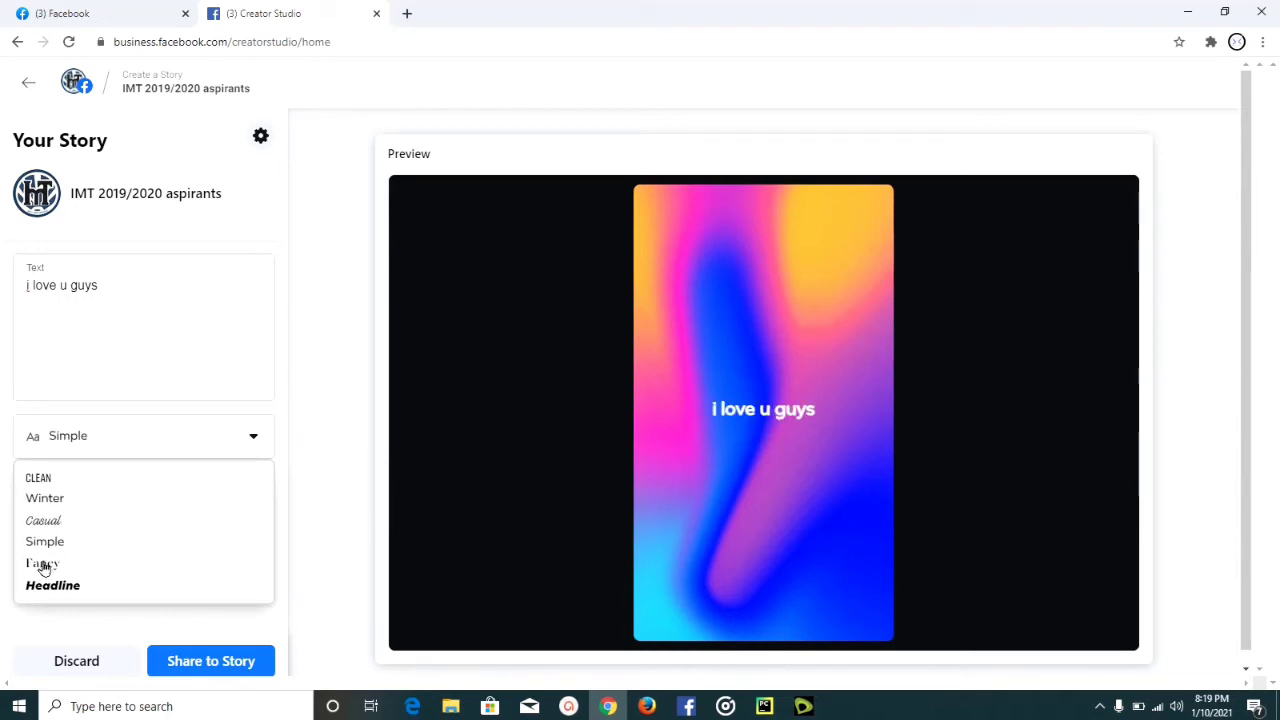
{"action": "left_click", "coordinate": [43, 565]}
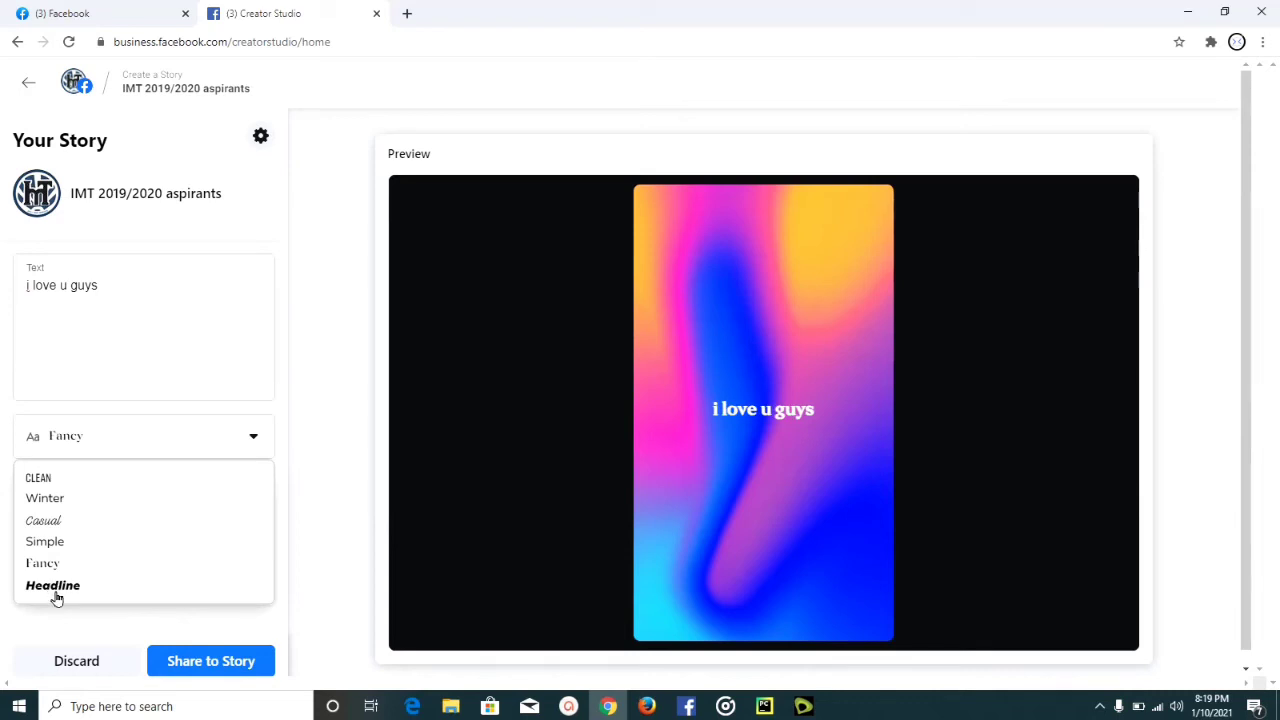
{"action": "left_click", "coordinate": [70, 590]}
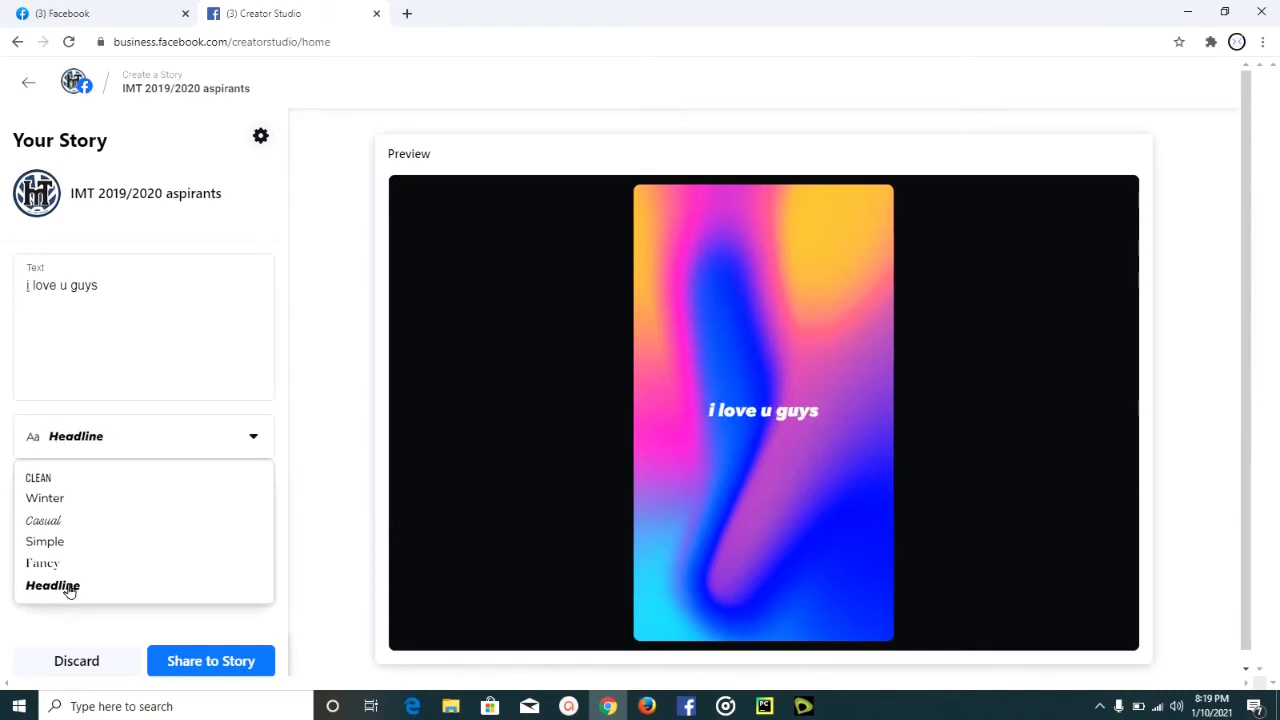
{"action": "left_click", "coordinate": [240, 393]}
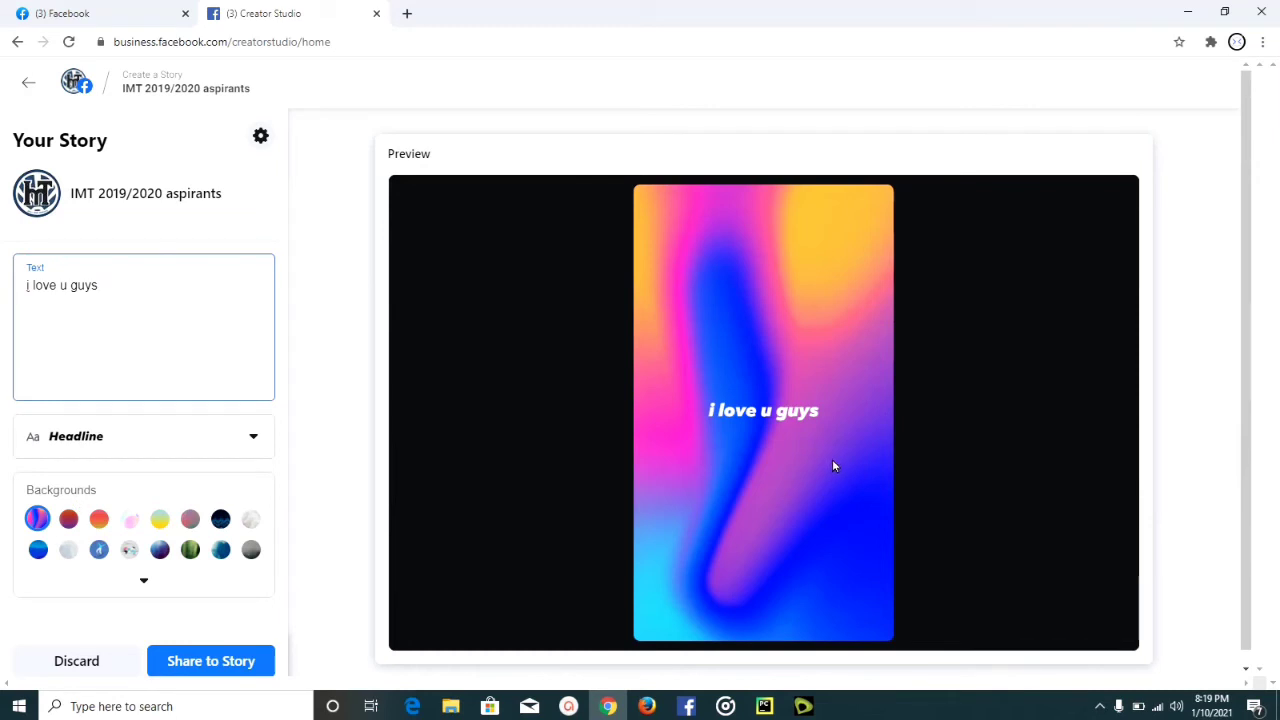
Try several backgrounds, keep the purple-red-teal blurred one, and share the story
{"action": "left_click", "coordinate": [68, 519]}
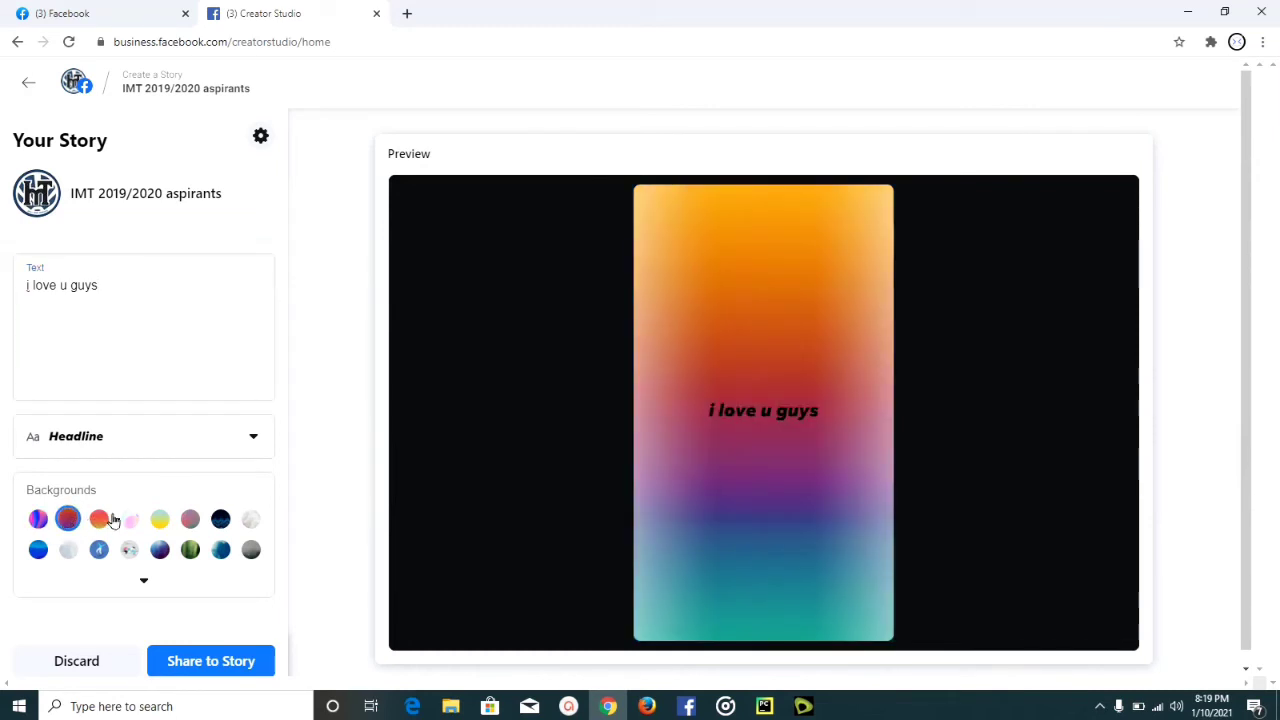
{"action": "left_click", "coordinate": [99, 519]}
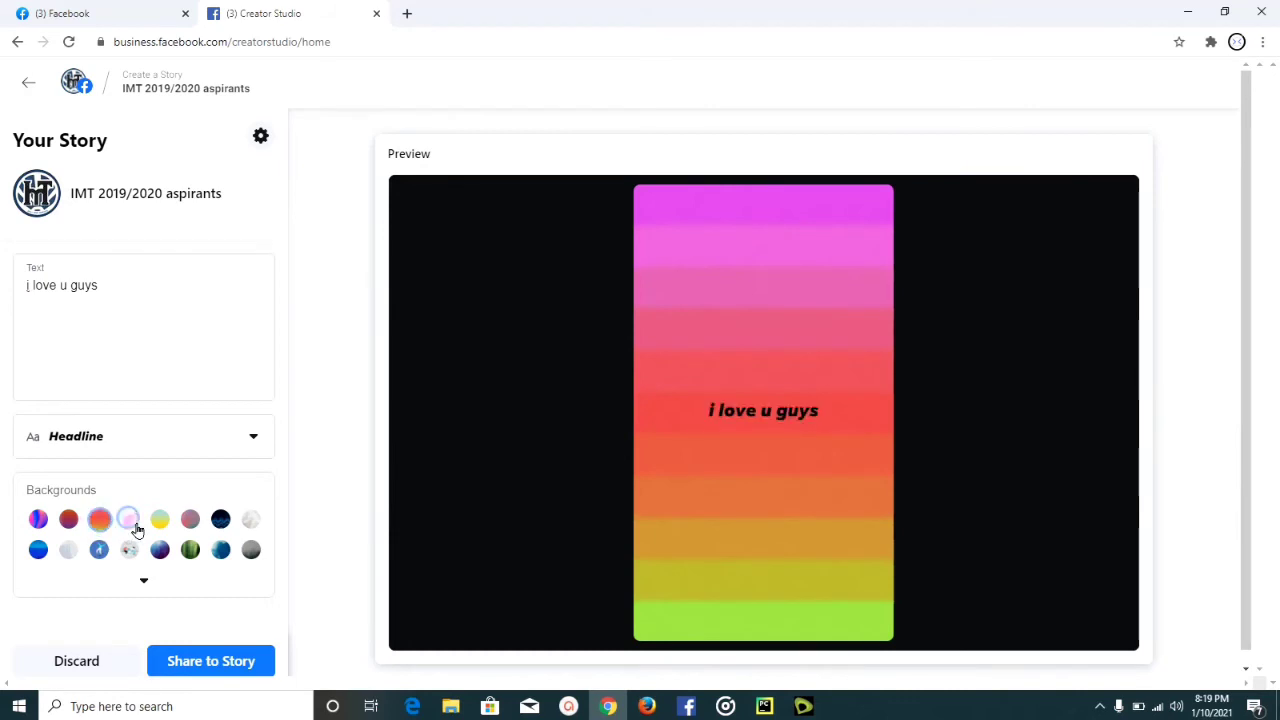
{"action": "left_click", "coordinate": [133, 527]}
{"action": "left_click", "coordinate": [161, 522]}
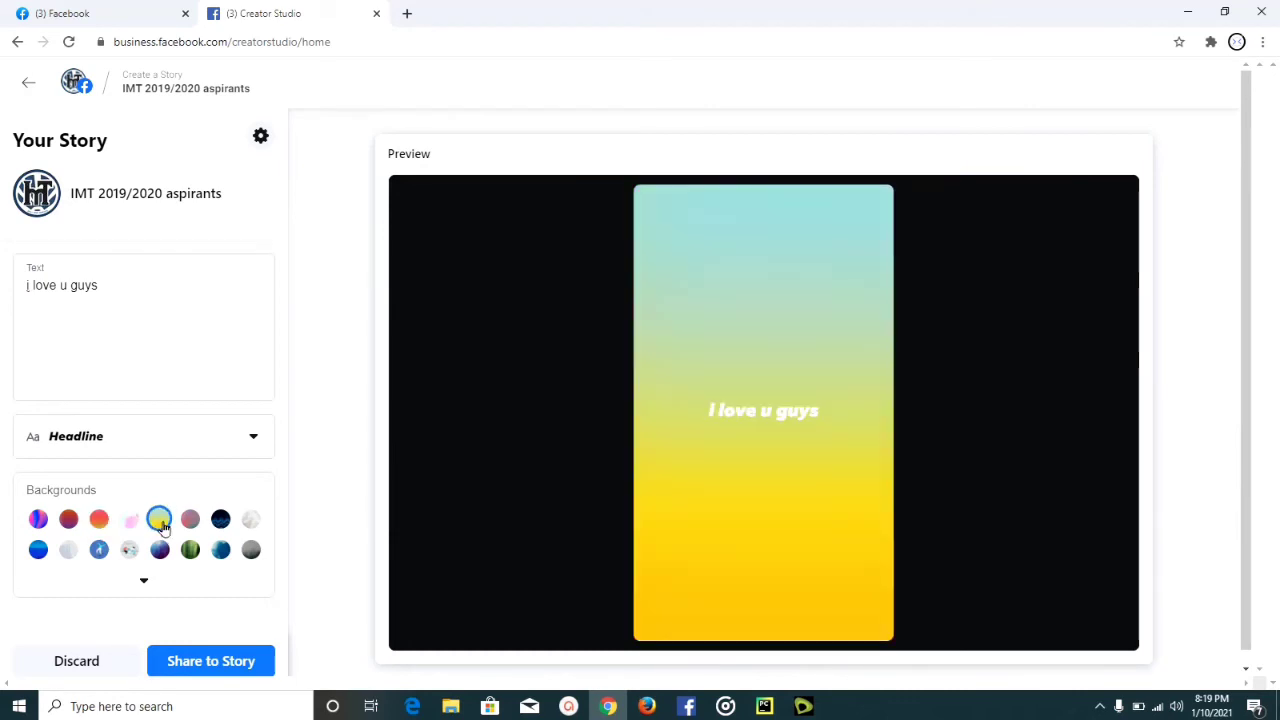
{"action": "left_click", "coordinate": [191, 520]}
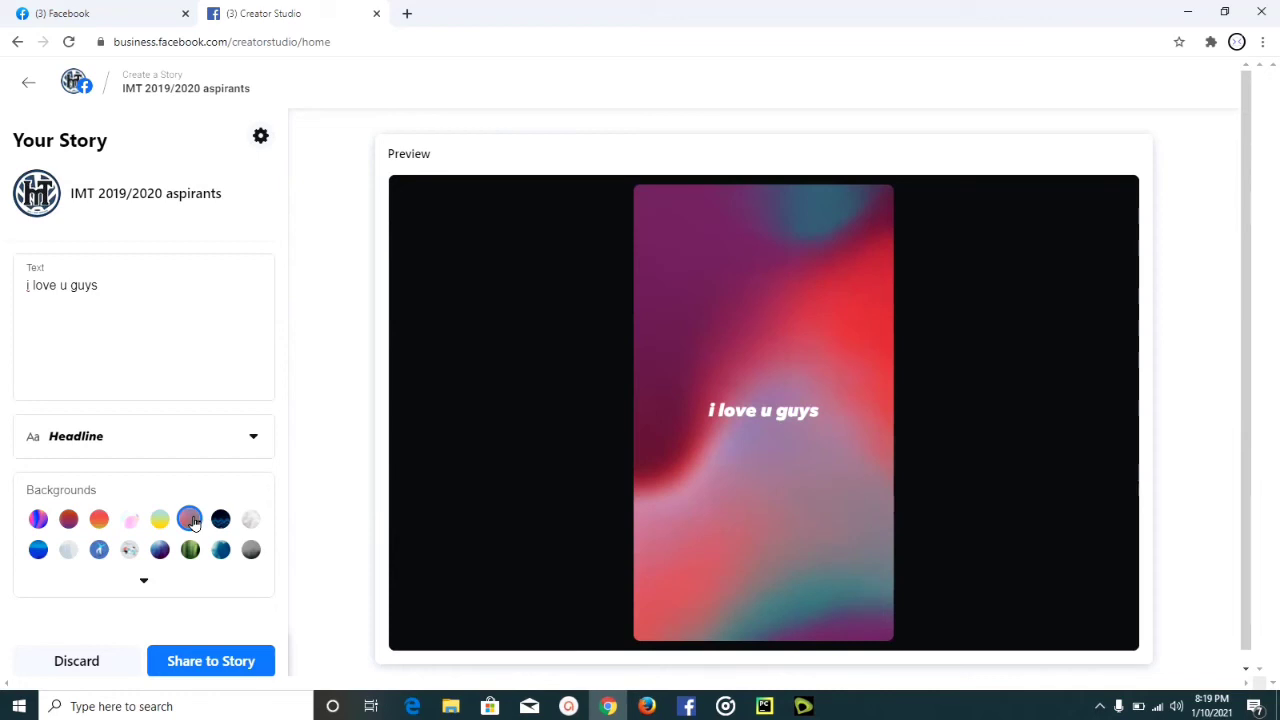
{"action": "left_click", "coordinate": [144, 584]}
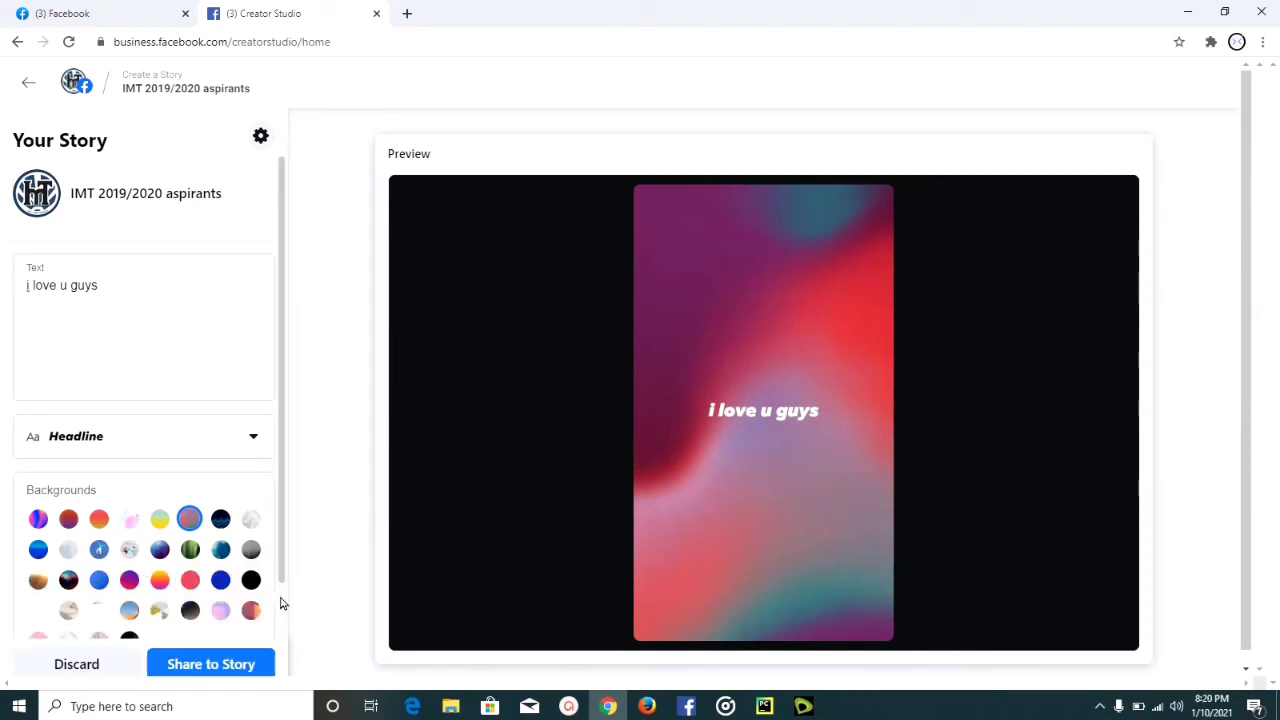
{"action": "scroll", "coordinate": [282, 603], "scroll_direction": "down", "scroll_amount": 2}
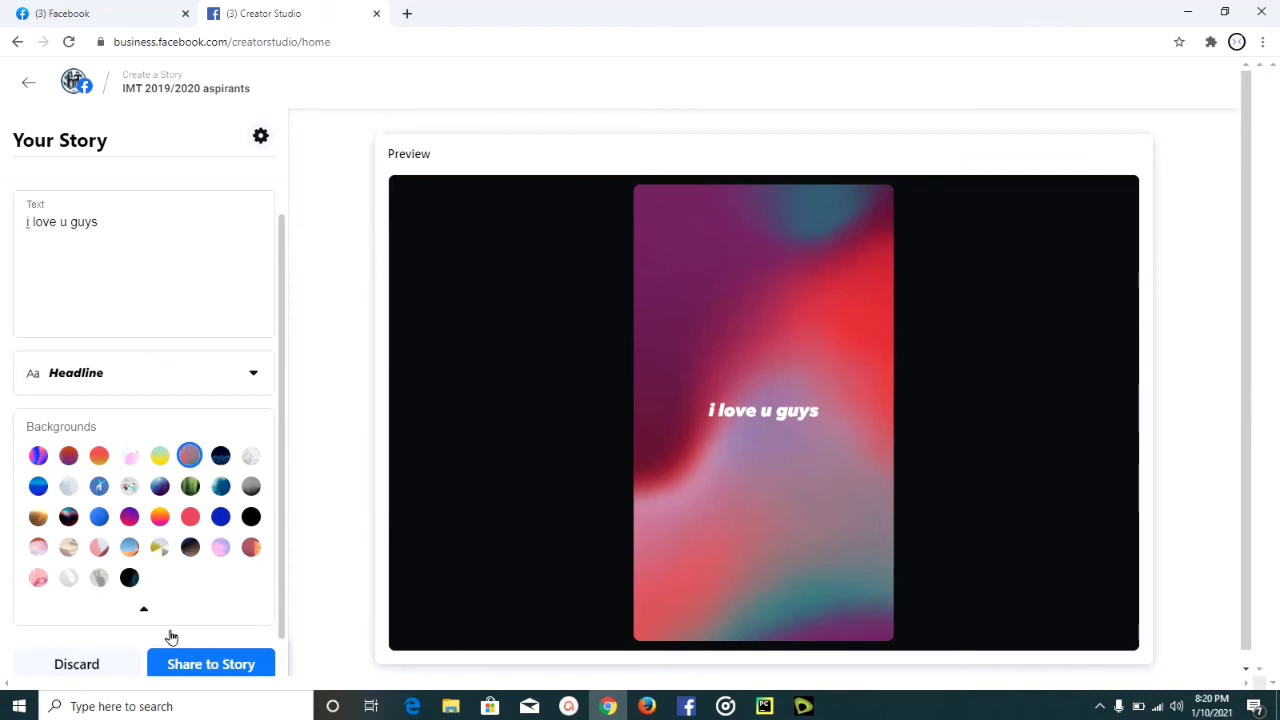
{"action": "left_click", "coordinate": [215, 668]}
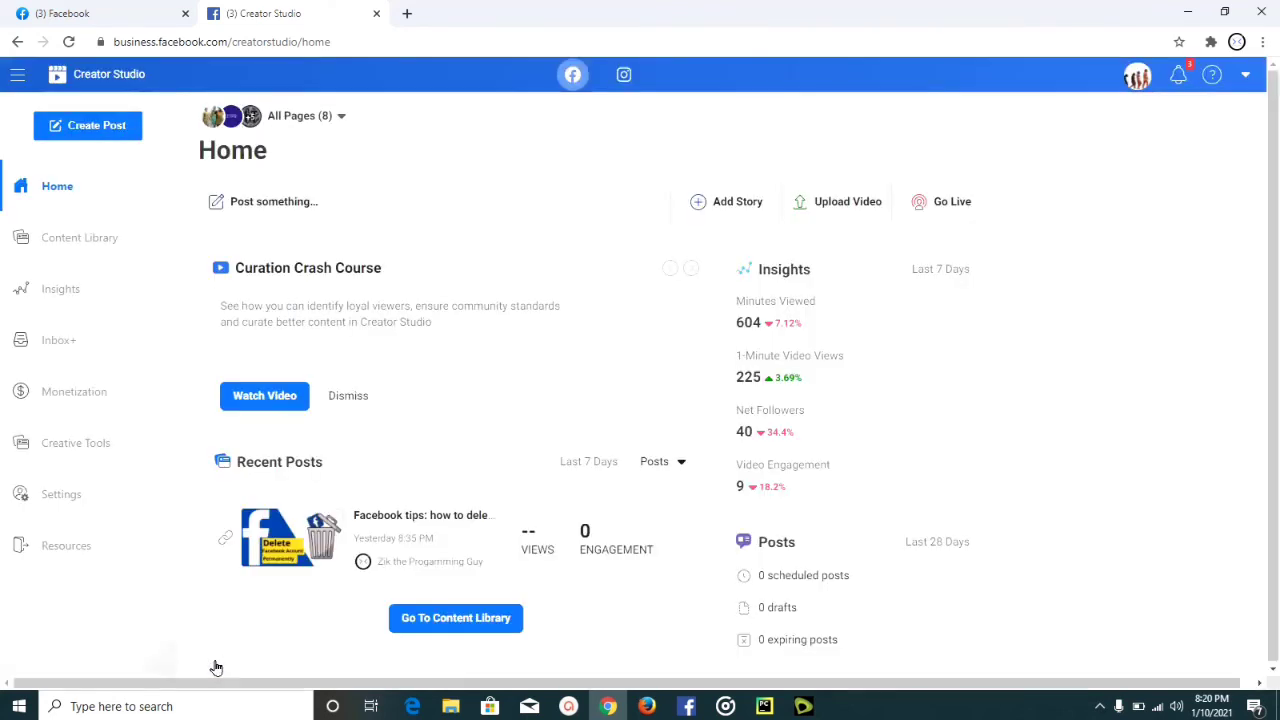